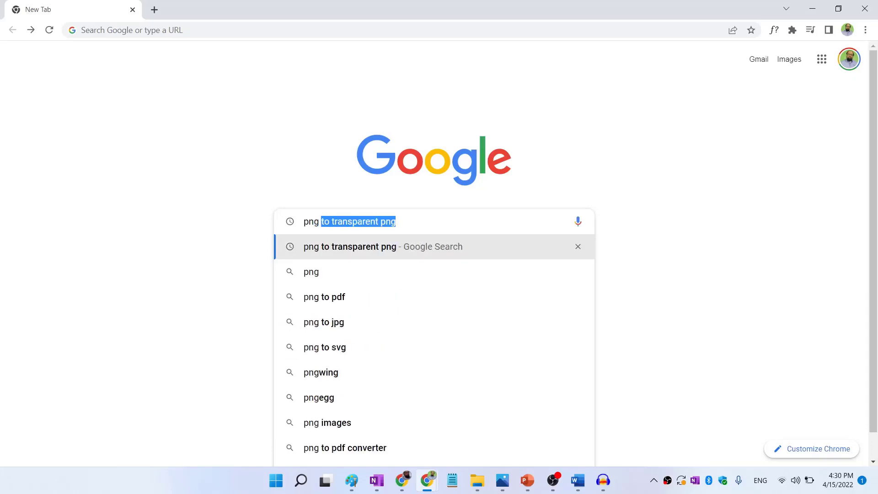
Search Google for 'png to transparent png' by accepting the suggested completion.
key(Right)
key(Return)
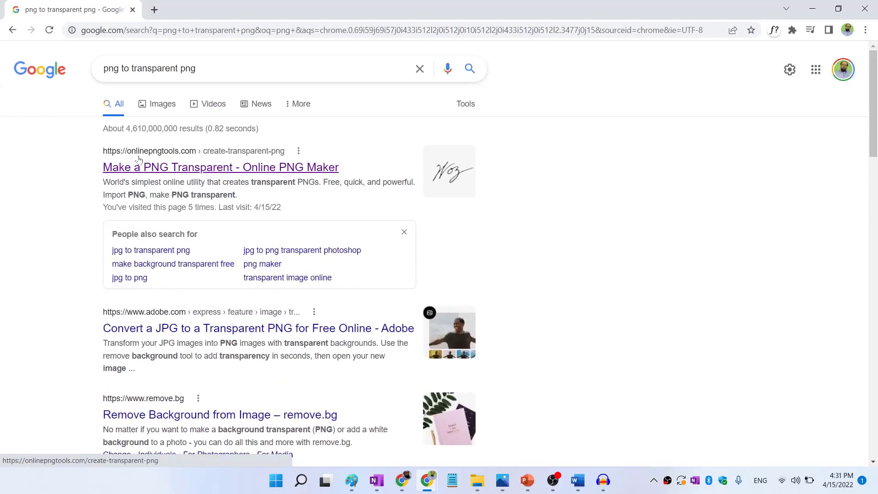
Open the Make a PNG Transparent tool and load the Signature-Image file into it.
click(190, 170)
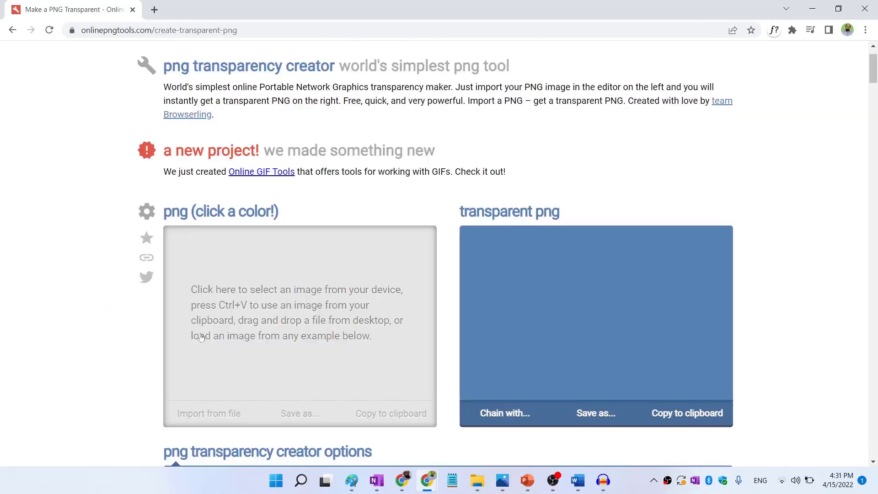
click(280, 307)
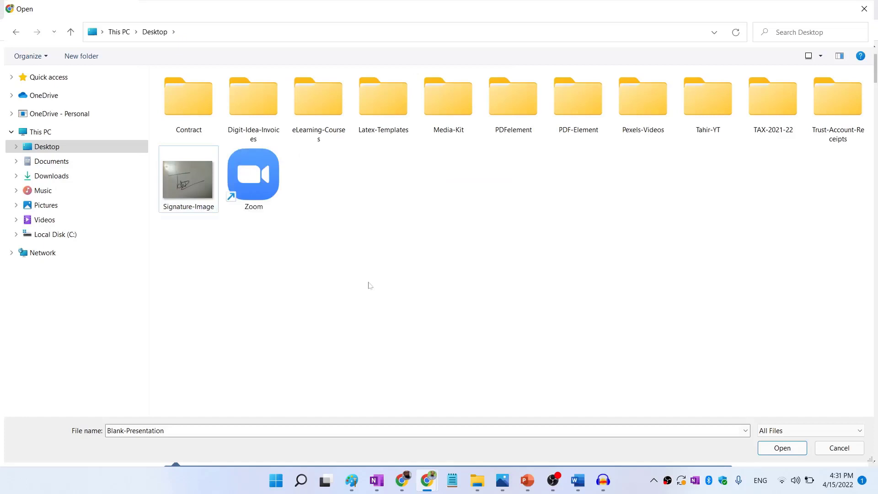
click(192, 190)
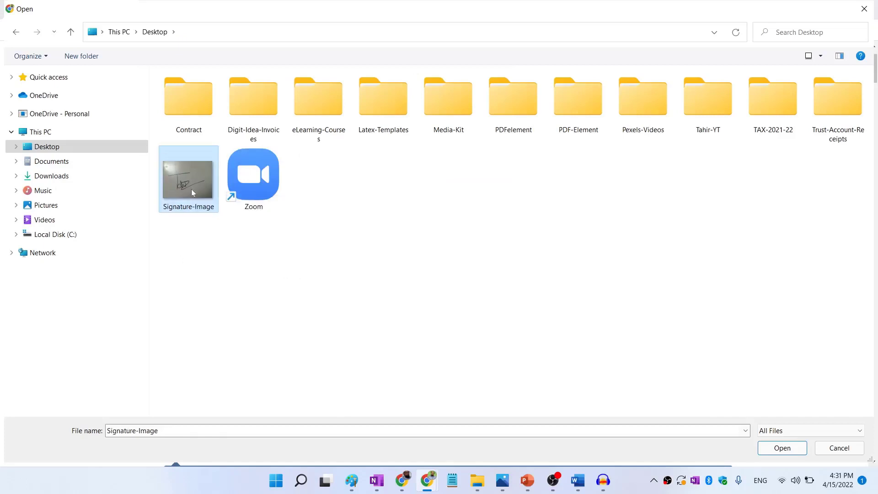
click(777, 450)
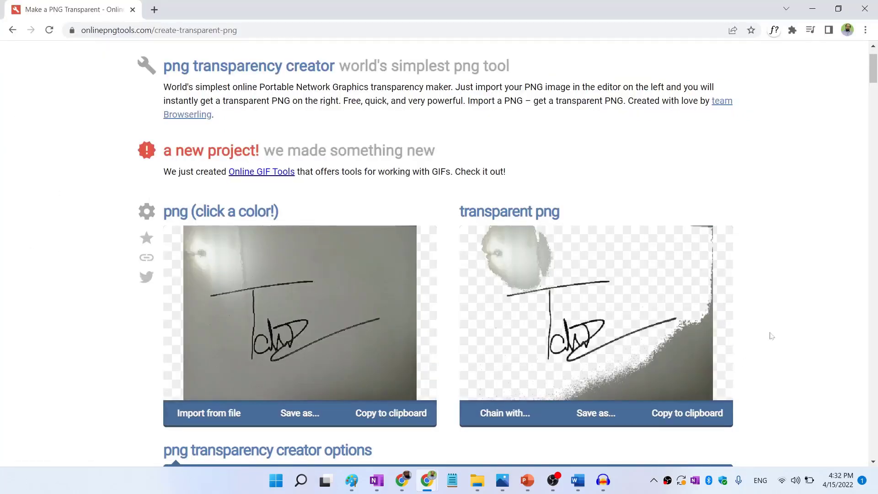
scroll(771, 336, down, 1)
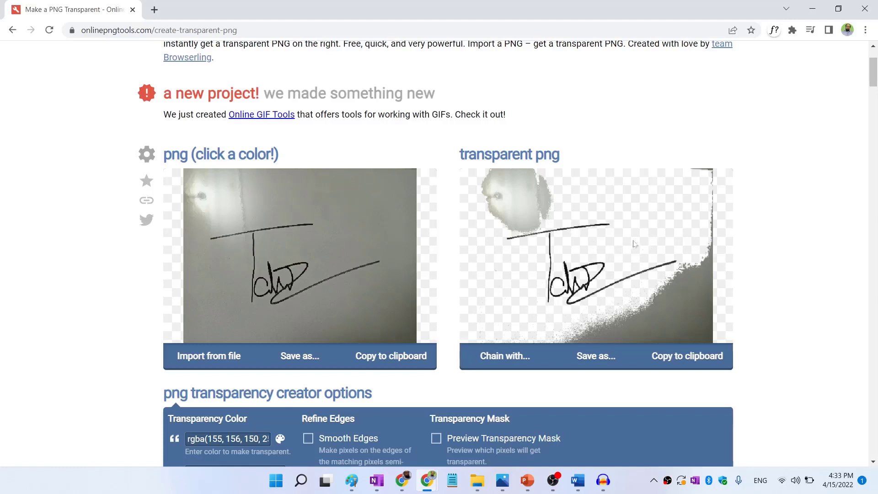
Download the transparent signature PNG and open the downloaded file.
click(591, 358)
click(520, 357)
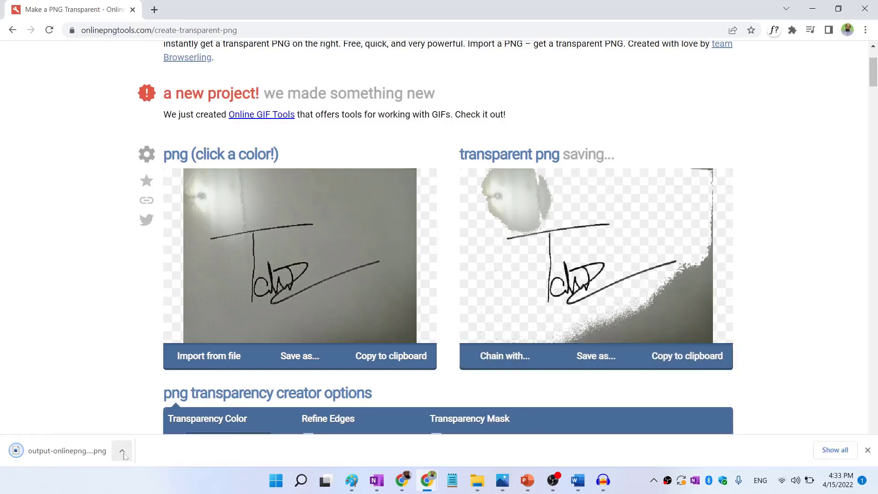
click(121, 451)
Save a copy of the transparent image to the Desktop as the PNG Transparent-Sign.
click(140, 375)
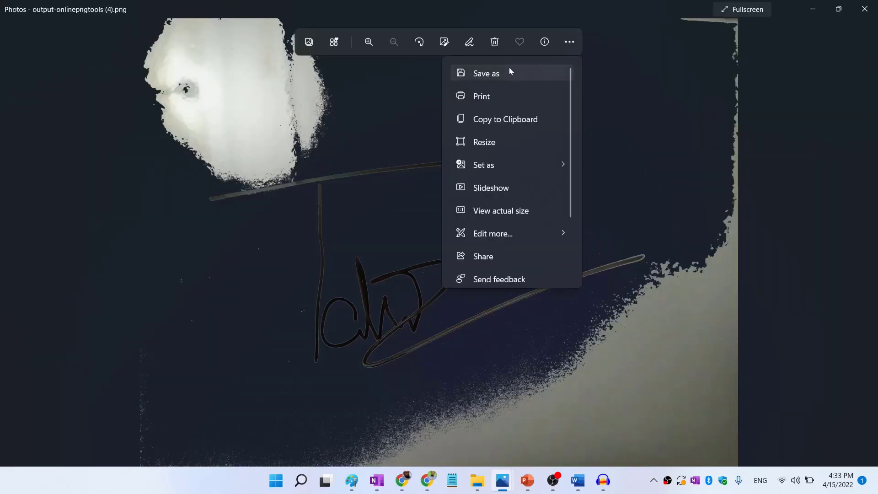
click(495, 75)
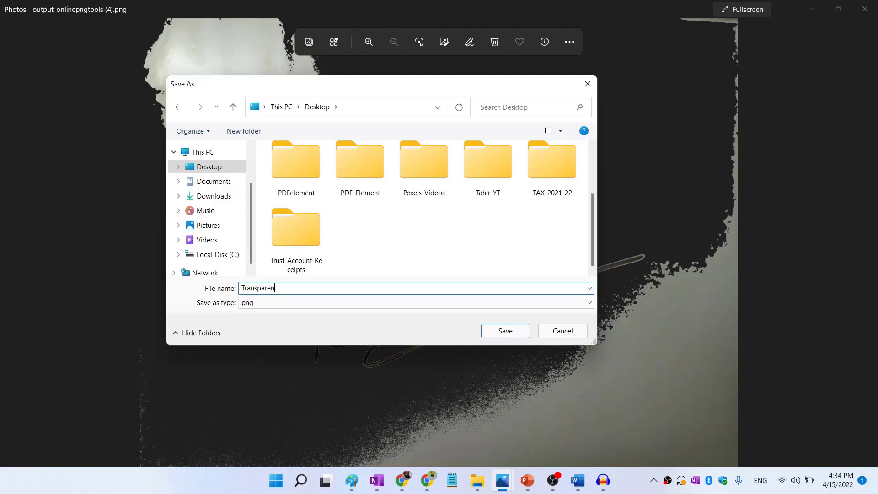
text(-Sign)
key(Return)
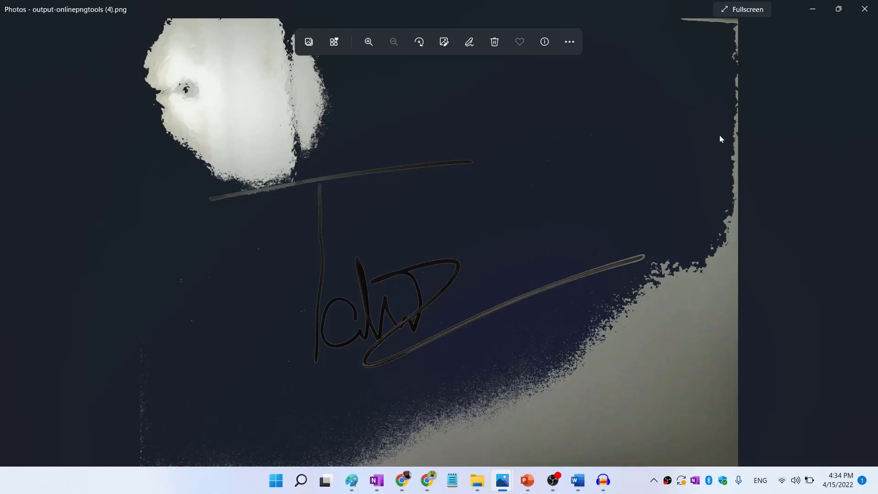
Close the Photos viewer showing the transparent signature.
click(866, 11)
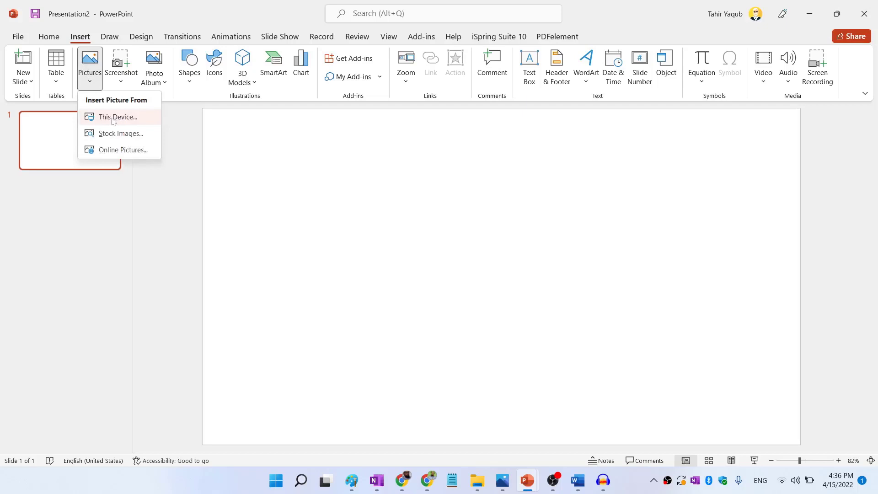
Insert the Transparent-Sign picture from this device onto the blank slide.
click(113, 118)
scroll(664, 215, down, 3)
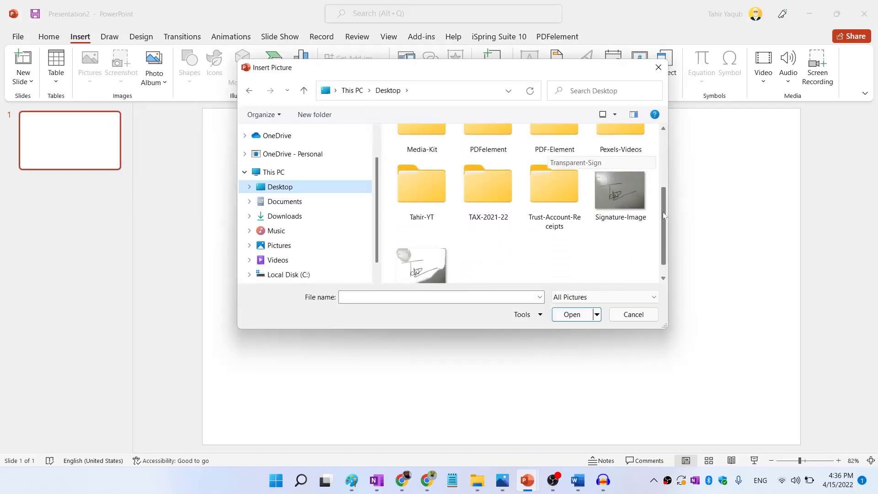
click(427, 256)
click(574, 317)
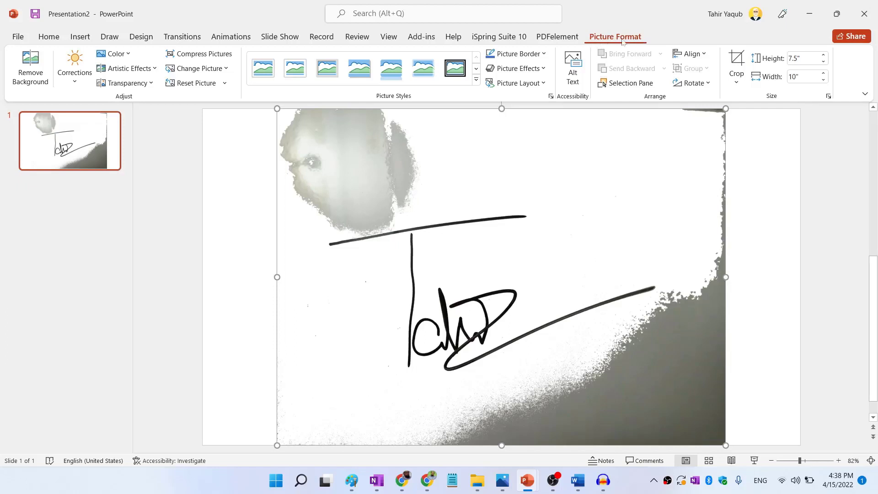
click(759, 150)
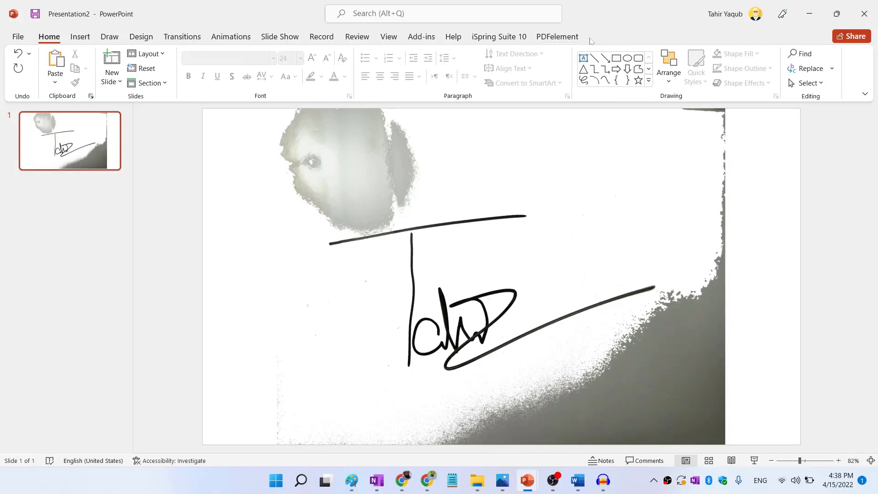
click(591, 141)
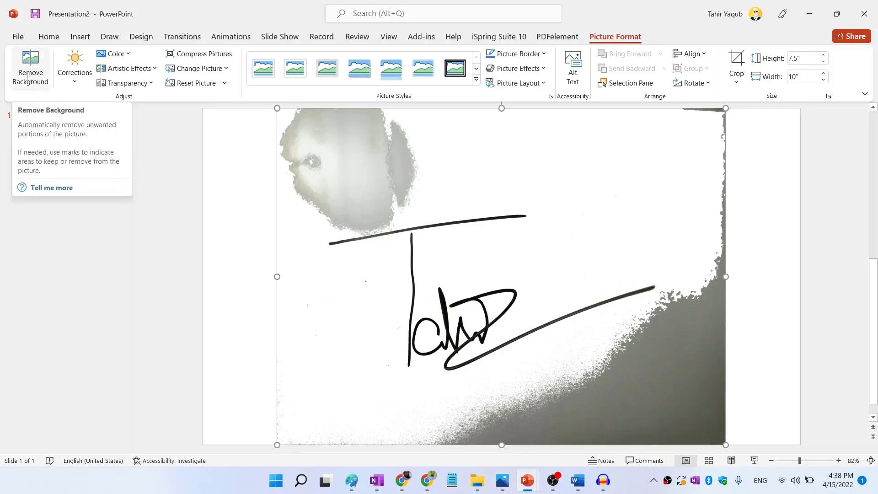
Start Remove Background on the signature picture.
click(28, 78)
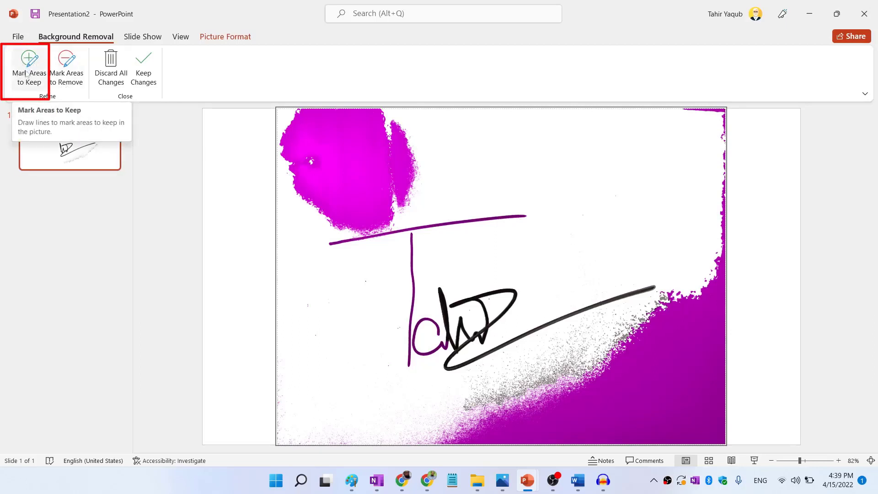
Mark the signature's top horizontal line and tall vertical stroke as areas to keep.
click(26, 74)
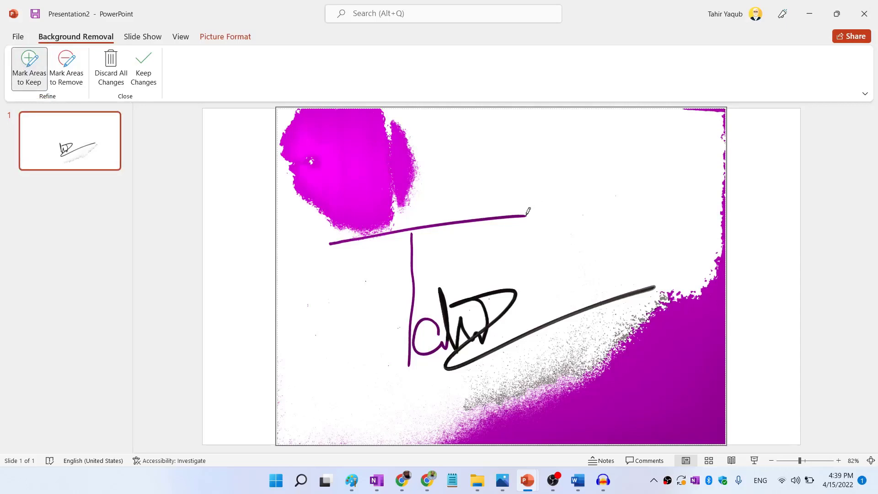
drag(526, 215, 331, 243)
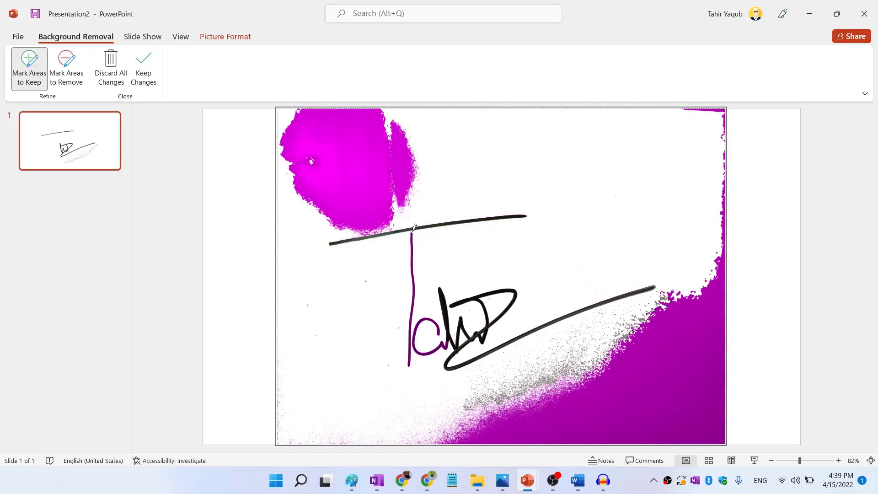
drag(412, 236, 410, 361)
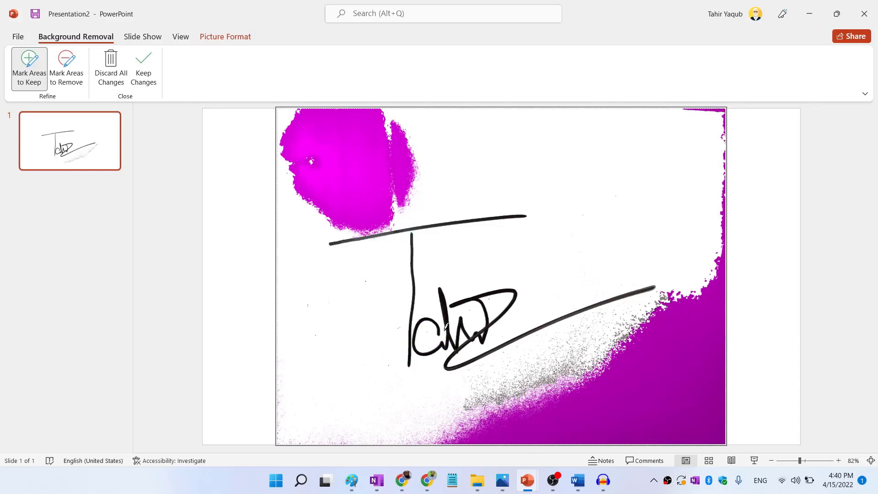
Remove the grey speckles under the tail, keep the bottom loop, and apply the background removal.
click(71, 83)
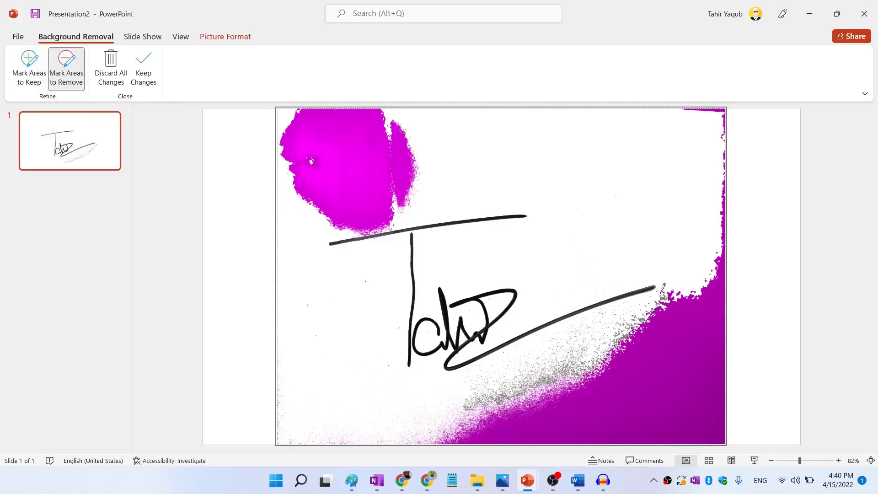
mouse_move(662, 289)
mouse_down()
mouse_move(600, 305)
mouse_move(522, 350)
mouse_move(468, 384)
mouse_move(457, 405)
mouse_move(664, 292)
mouse_up()
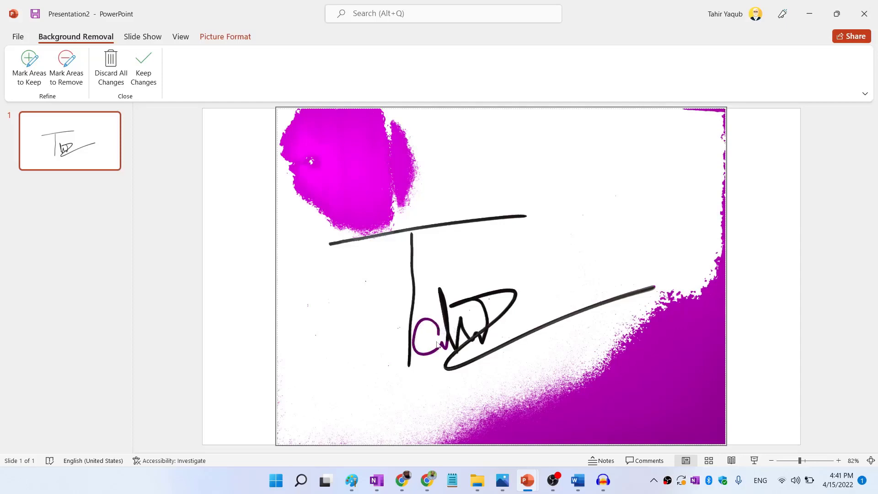
click(29, 68)
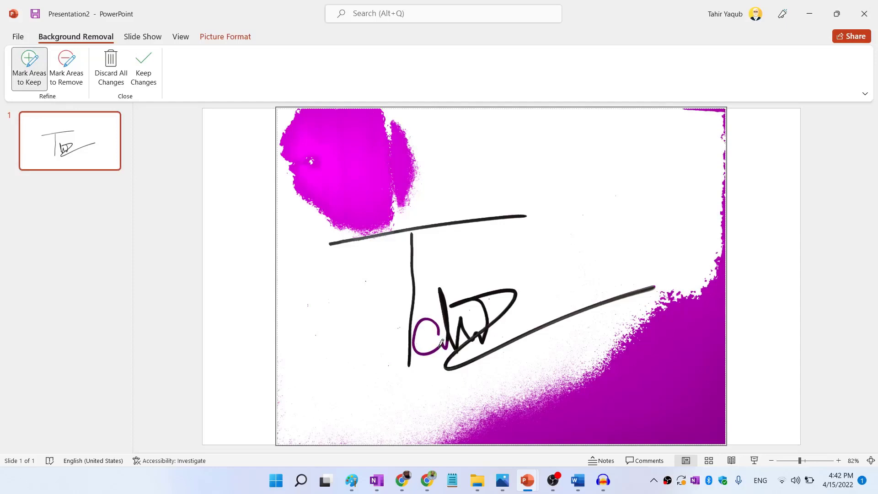
mouse_move(436, 349)
mouse_down()
mouse_move(421, 353)
mouse_move(417, 338)
mouse_move(428, 316)
mouse_move(441, 335)
mouse_move(430, 309)
mouse_up()
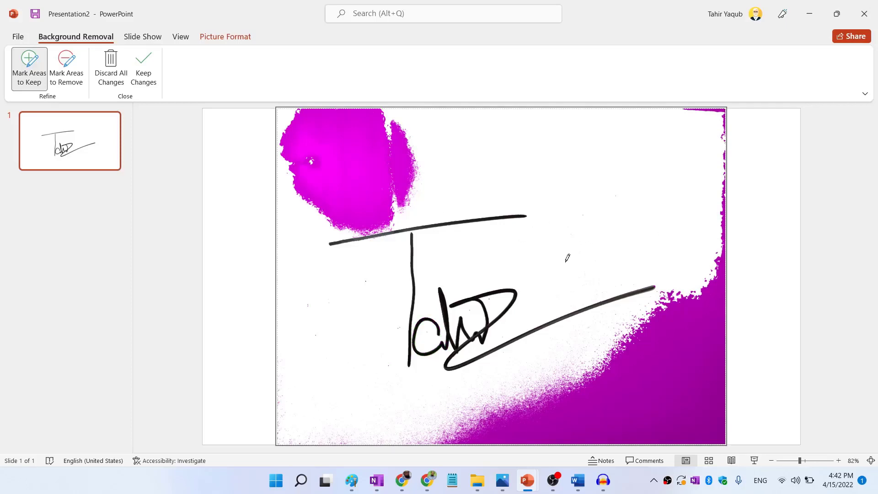
click(146, 83)
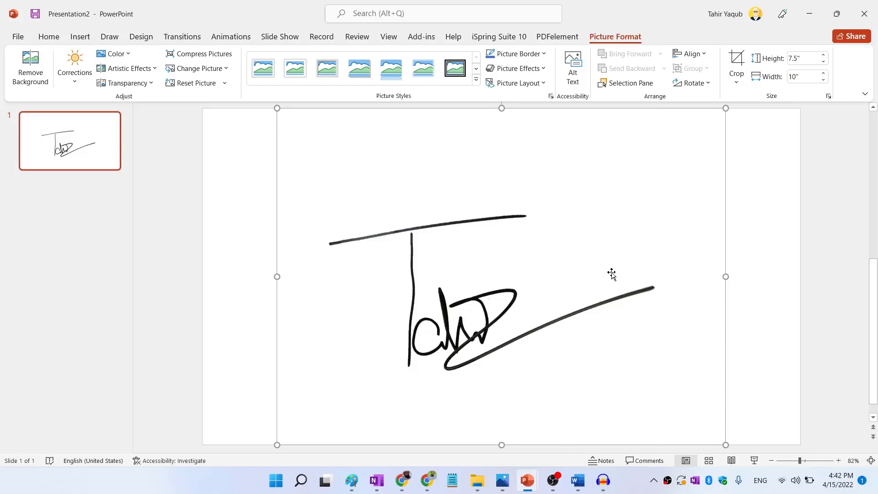
Start saving the presentation to the Desktop with PNG as the file type.
click(19, 41)
click(44, 183)
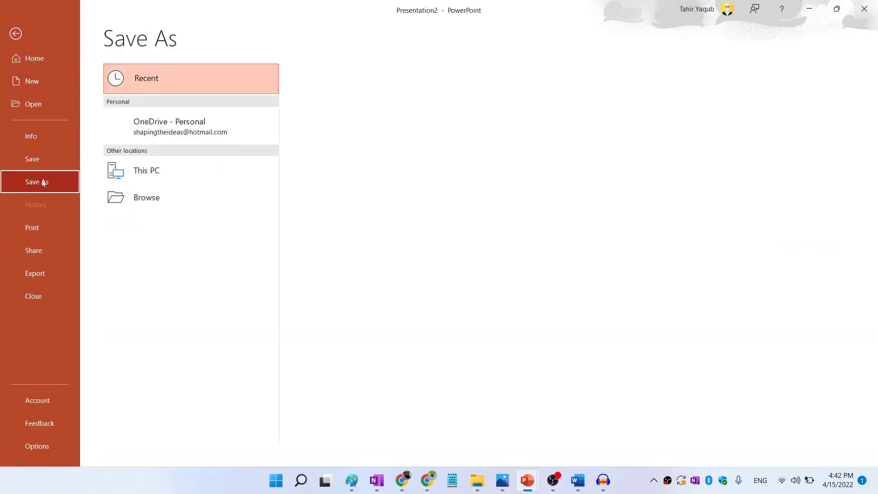
click(146, 224)
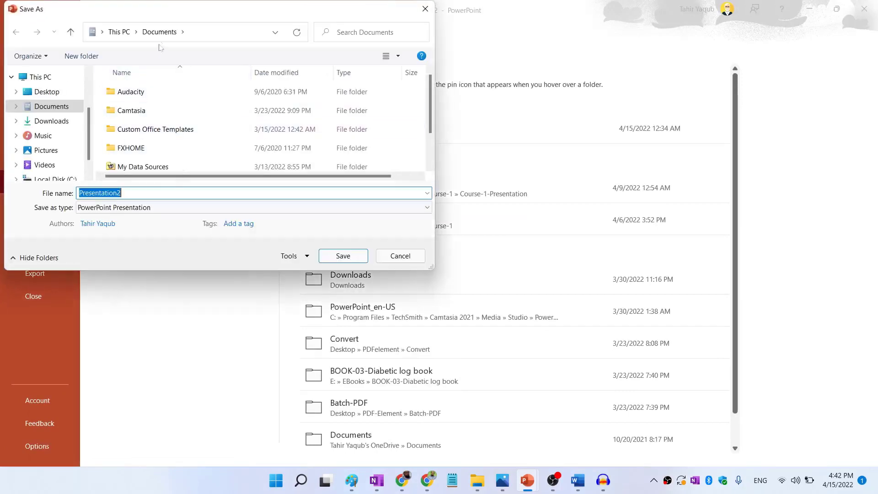
click(45, 91)
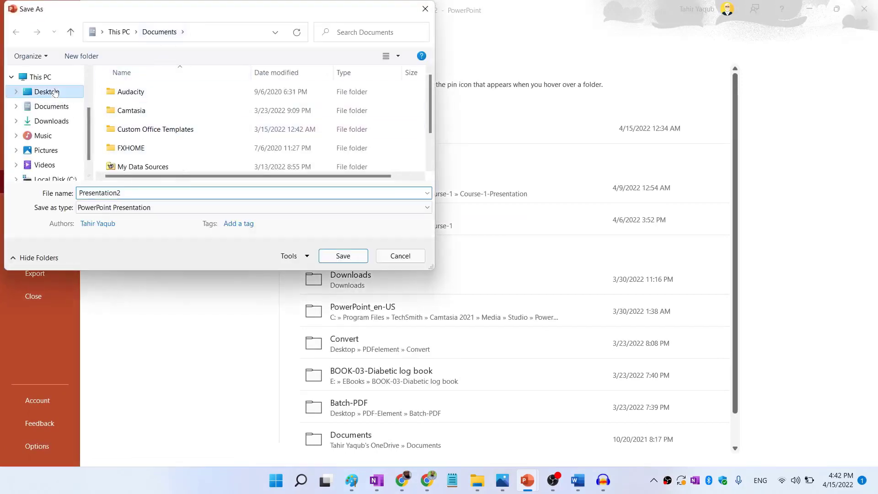
click(175, 209)
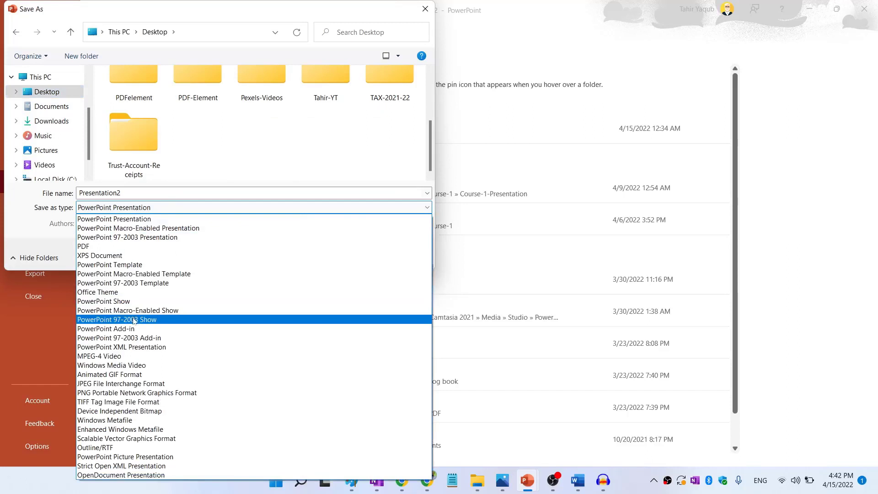
click(112, 392)
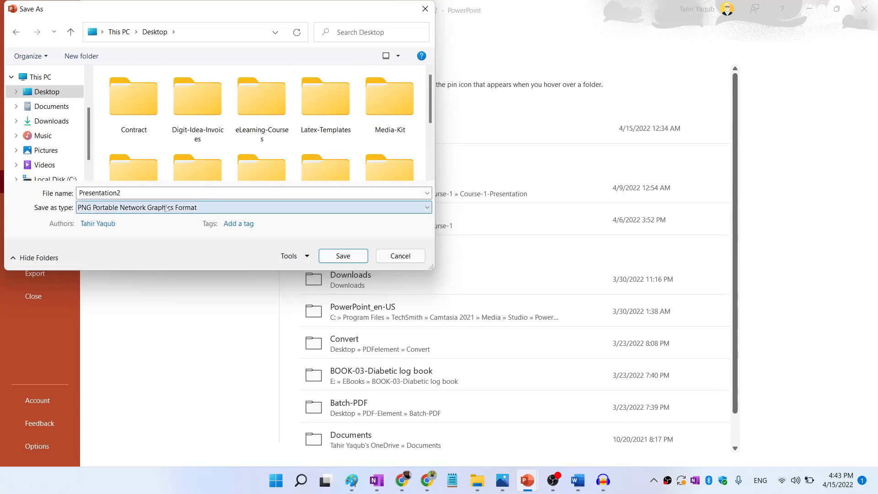
Name the image Transparent-Sign-Clean and save only the current slide.
scroll(429, 145, down, 2)
scroll(429, 146, down, 2)
click(197, 137)
click(219, 193)
text(-Sign-Cle)
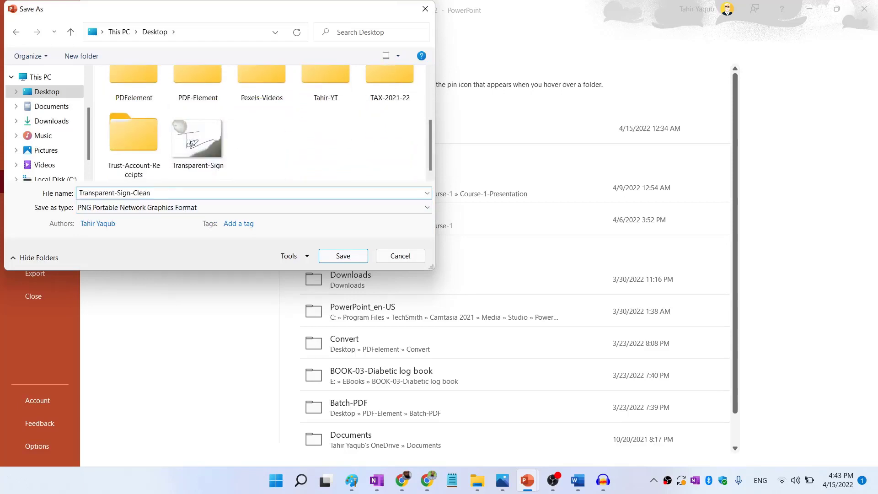
click(344, 258)
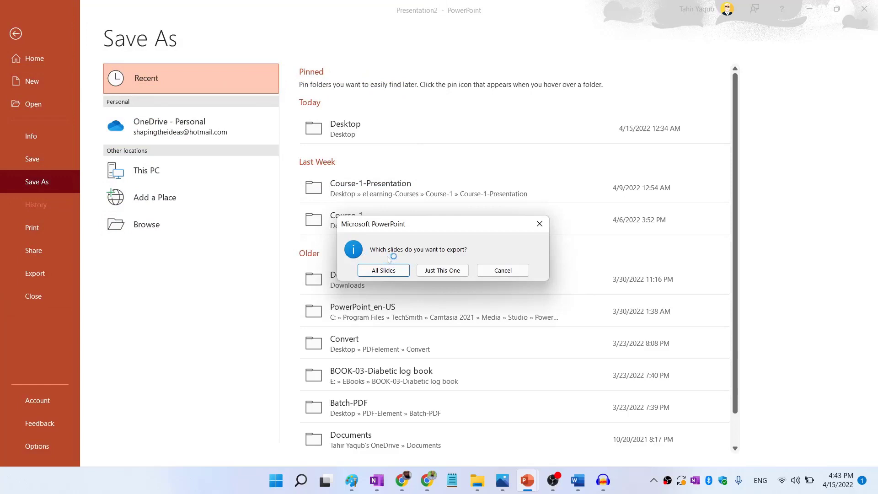
click(436, 273)
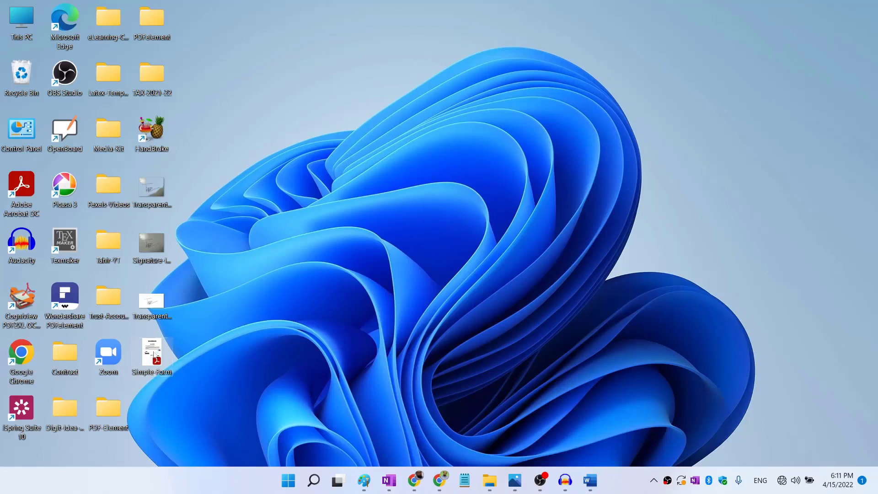
Open Simple-Form.pdf in Acrobat Reader, scroll to its empty Signature line, then switch to Word.
double_click(155, 355)
scroll(727, 262, down, 8)
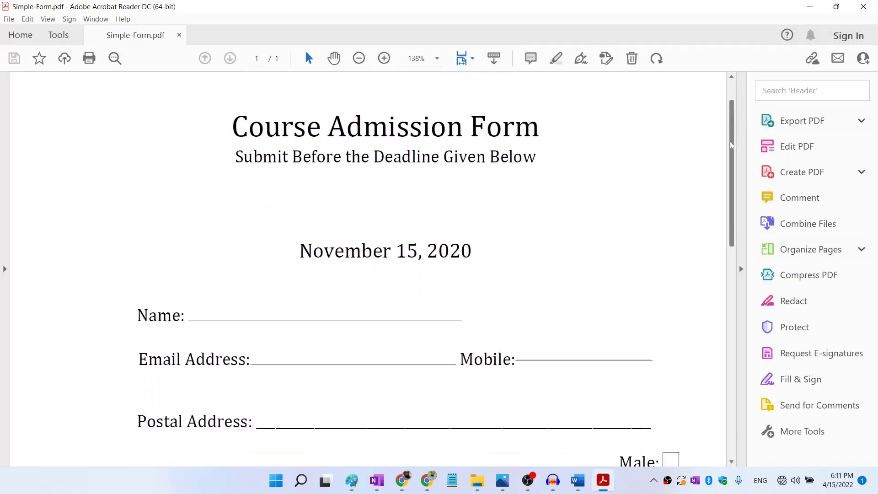
scroll(727, 262, down, 3)
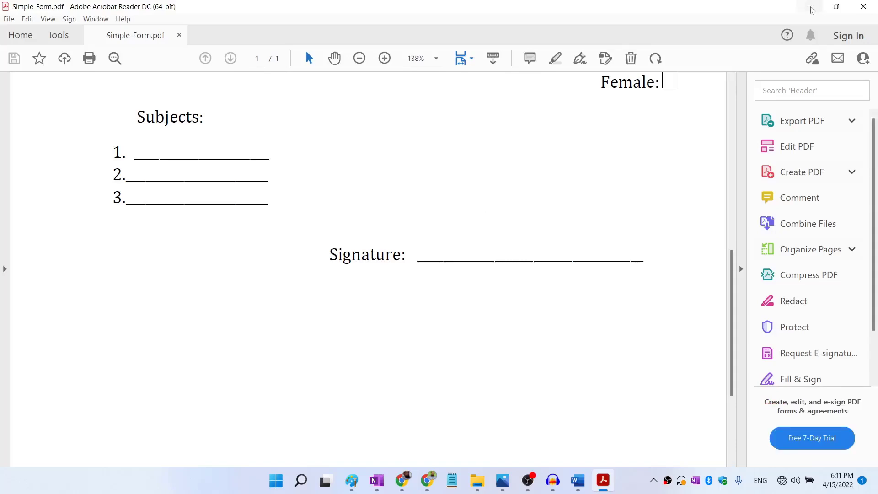
click(810, 9)
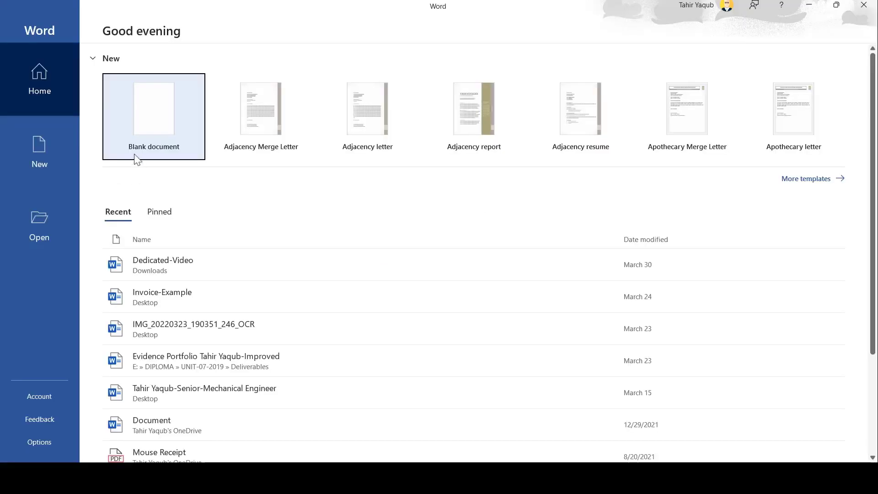
Open Simple-Form in Word and delete the stray space before subject line 1.
click(29, 223)
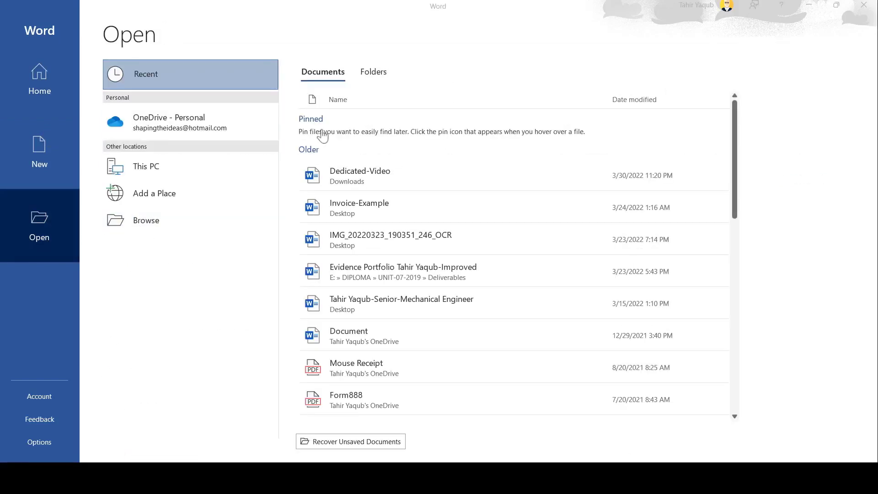
click(392, 197)
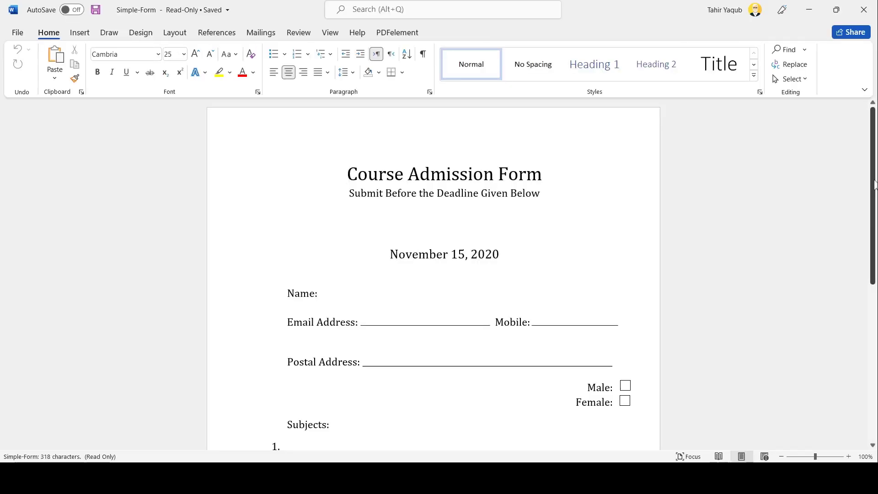
mouse_move(874, 185)
mouse_down()
mouse_move(870, 276)
mouse_move(871, 261)
mouse_up()
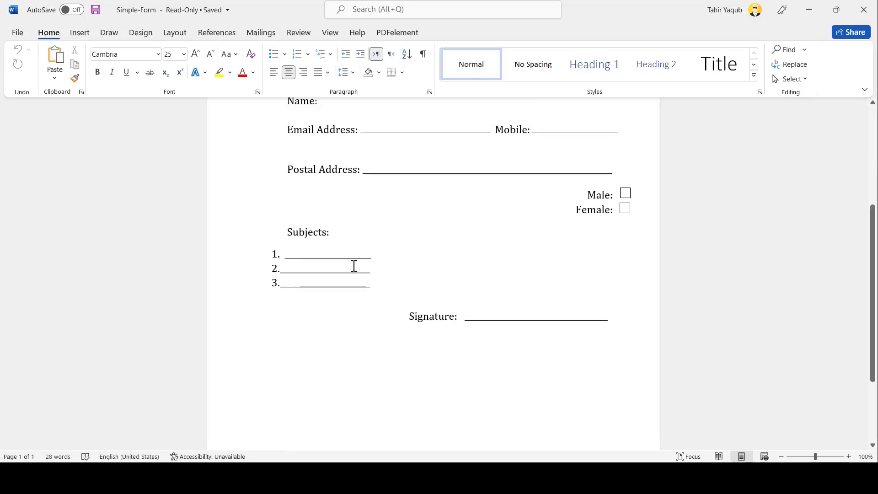
click(286, 257)
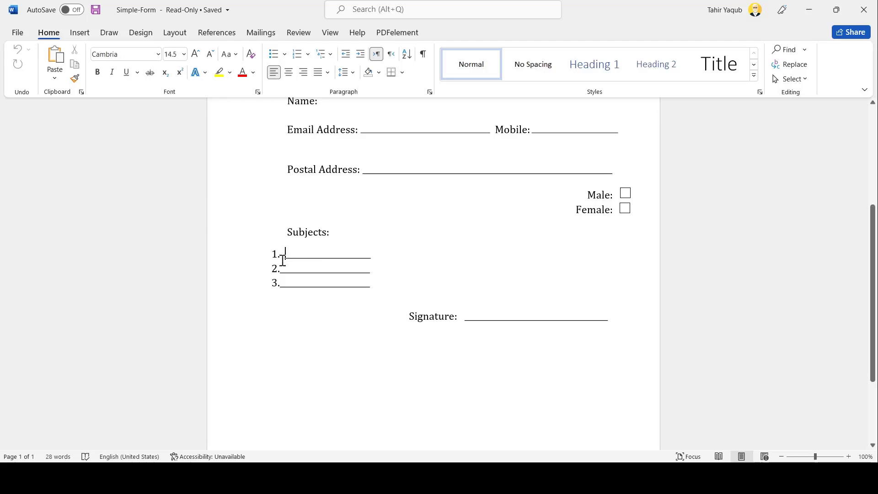
key(BackSpace)
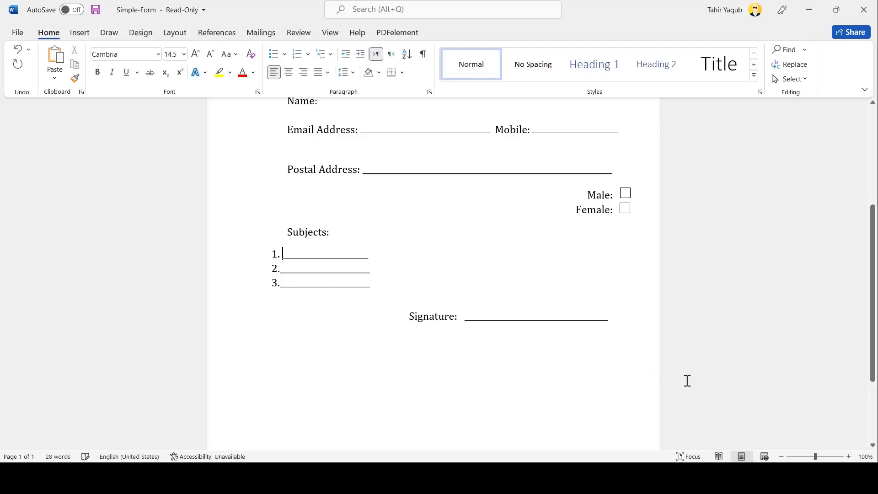
Insert the transparent signature PNG into the Simple-Form document.
click(84, 35)
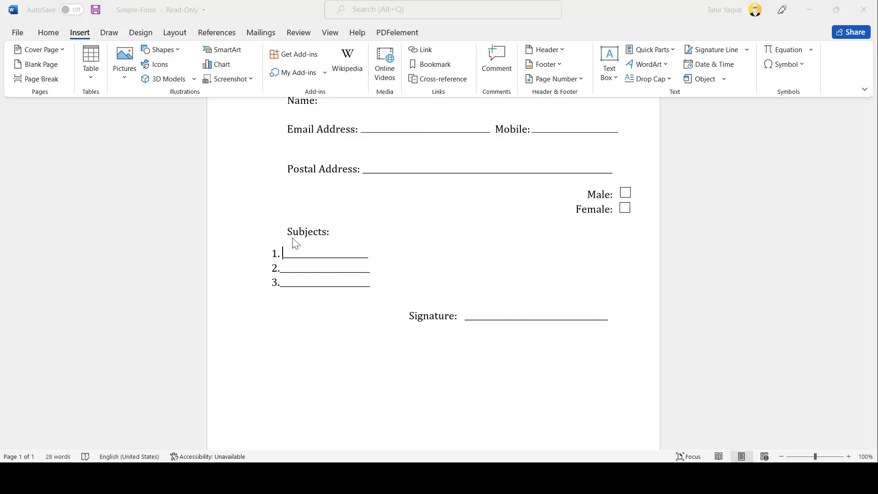
click(338, 255)
key(ctrl+v)
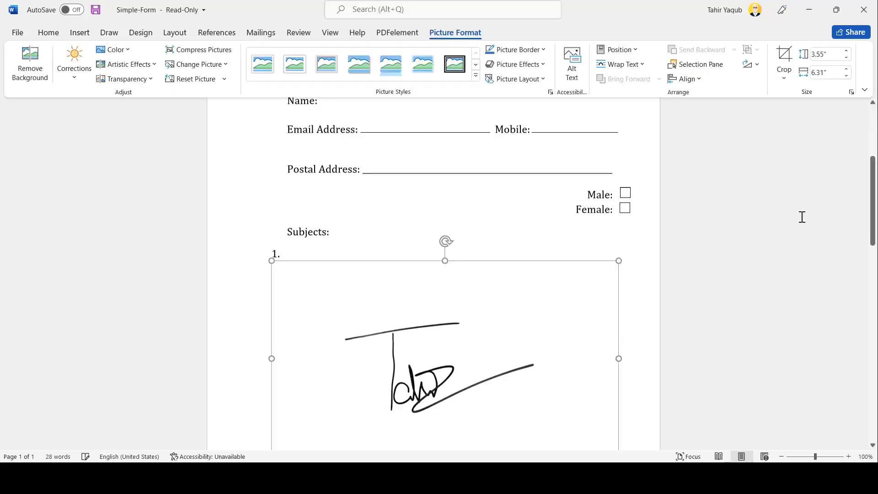
Shrink the signature image and position it just above the Signature line.
scroll(876, 185, down, 3)
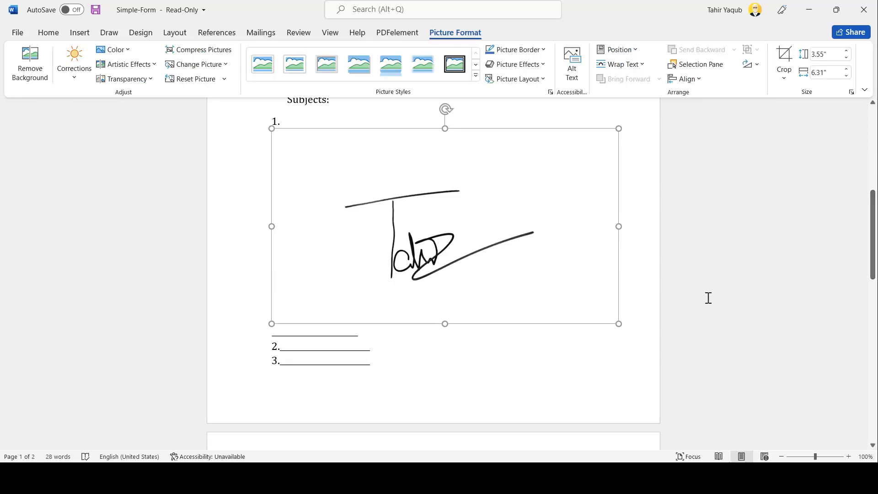
drag(618, 323, 386, 189)
mouse_move(330, 147)
mouse_down()
mouse_move(563, 149)
mouse_move(549, 153)
mouse_up()
click(609, 322)
scroll(610, 322, up, 2)
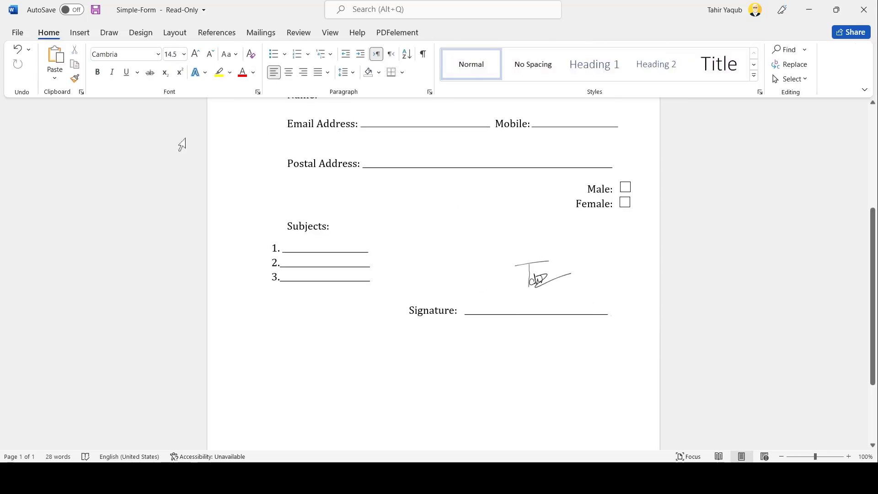
click(18, 32)
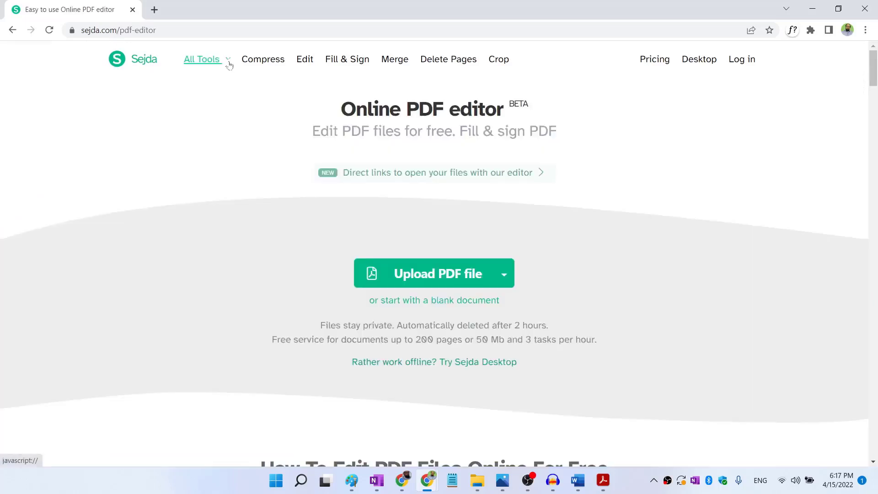
Go to Sejda's online PDF editor and choose Simple-Form from the Desktop for upload.
click(229, 61)
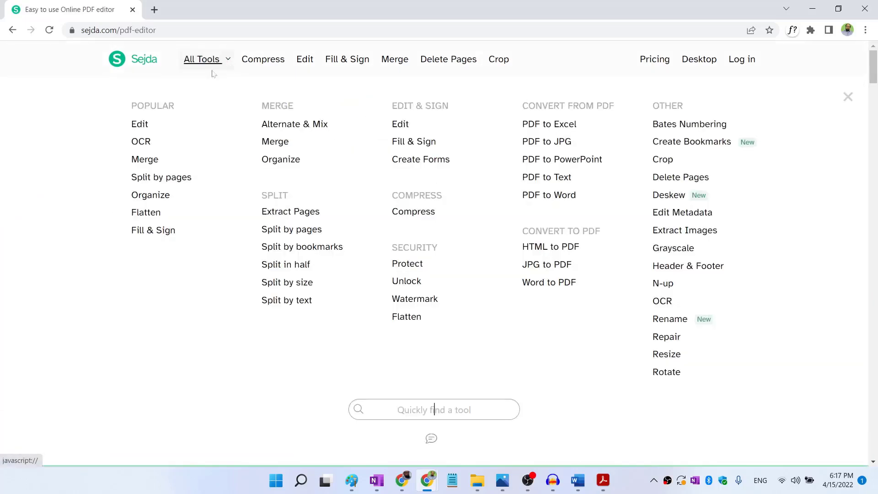
click(140, 125)
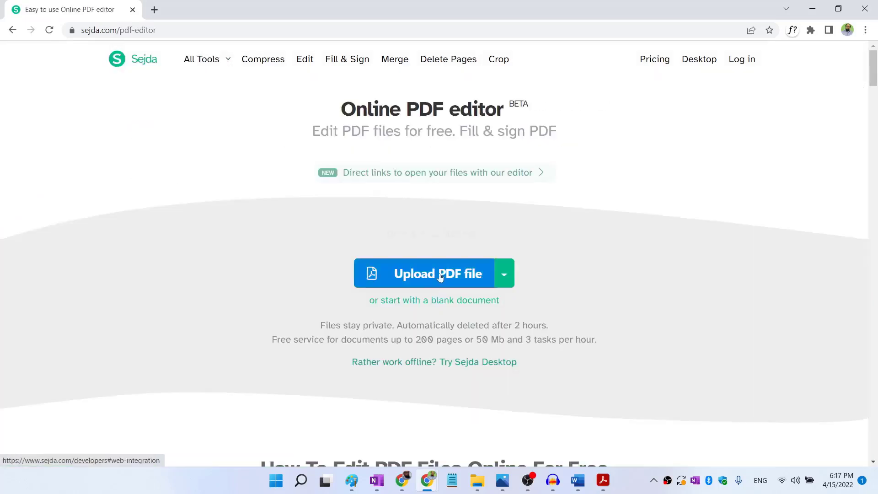
click(433, 279)
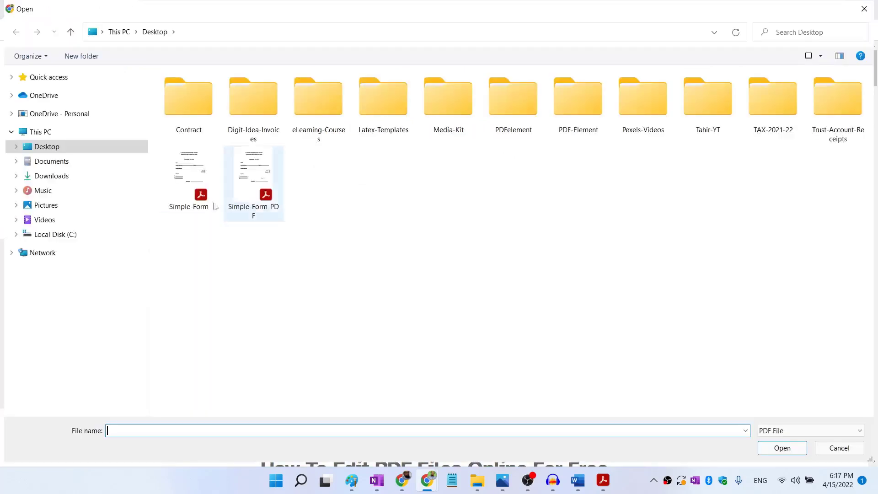
click(197, 188)
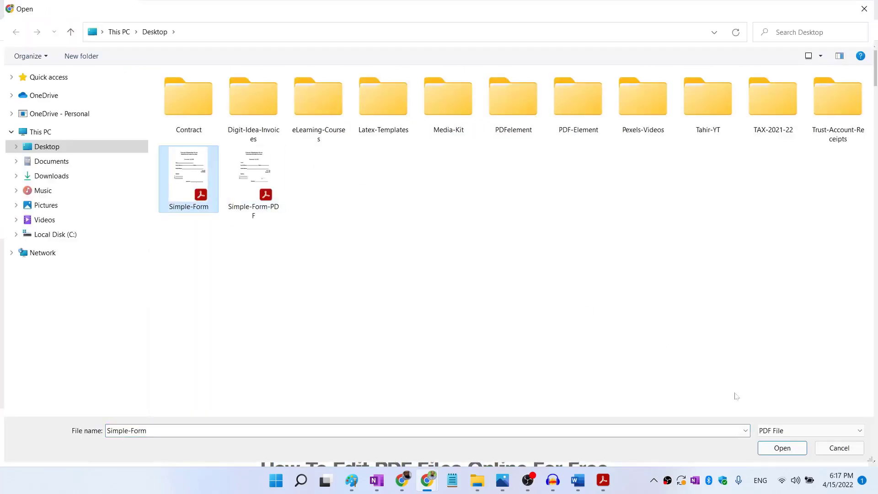
Load the form into the editor and add the Transparent-Sign-Clean image as a new image.
click(794, 453)
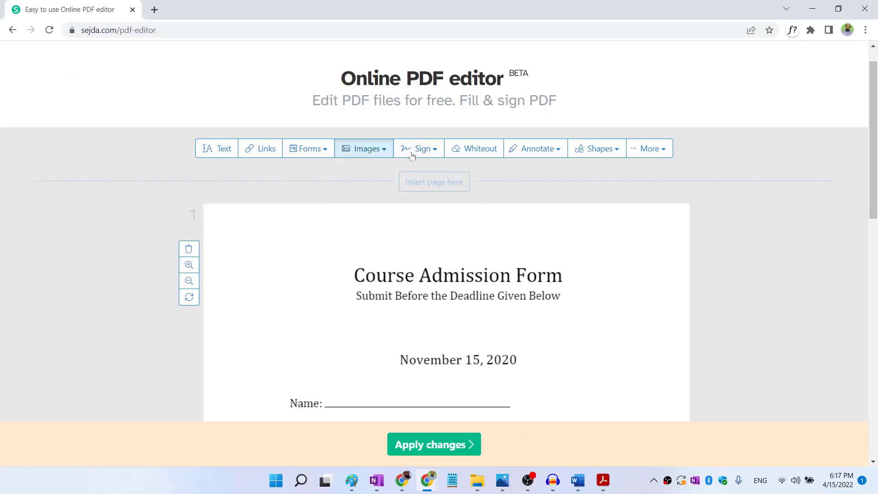
click(385, 152)
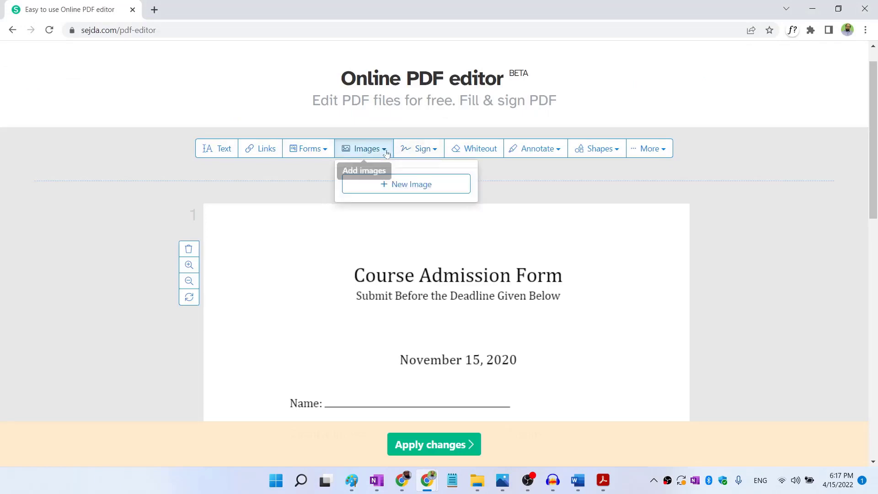
click(410, 186)
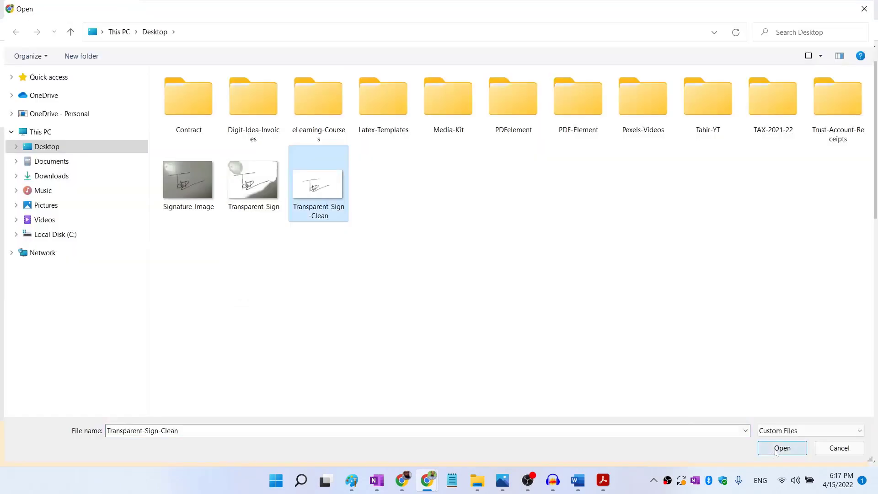
click(776, 450)
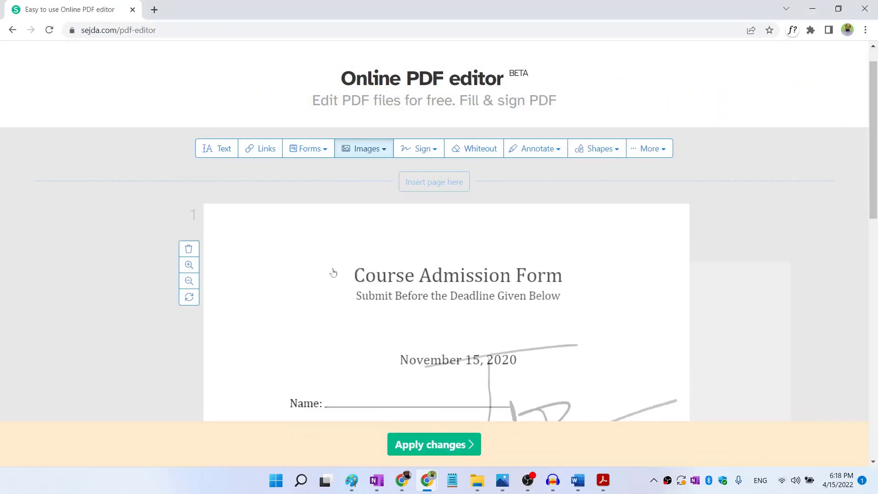
Shrink the signature onto the Signature line and apply the changes.
click(273, 244)
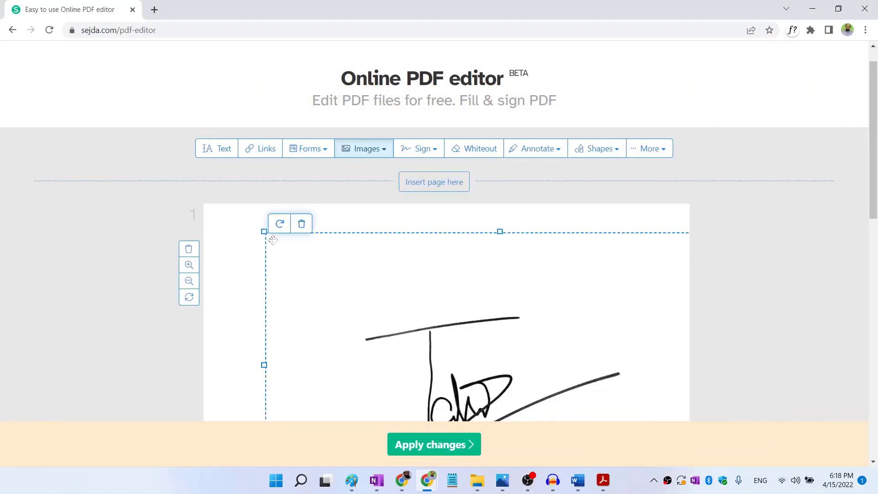
scroll(263, 322, down, 4)
mouse_move(264, 322)
mouse_down()
mouse_move(551, 157)
mouse_move(529, 177)
mouse_up()
mouse_move(607, 170)
mouse_down()
mouse_move(585, 215)
mouse_move(538, 256)
mouse_up()
mouse_move(643, 264)
mouse_down()
mouse_move(556, 219)
mouse_move(593, 239)
mouse_up()
scroll(593, 239, down, 3)
drag(555, 283, 571, 317)
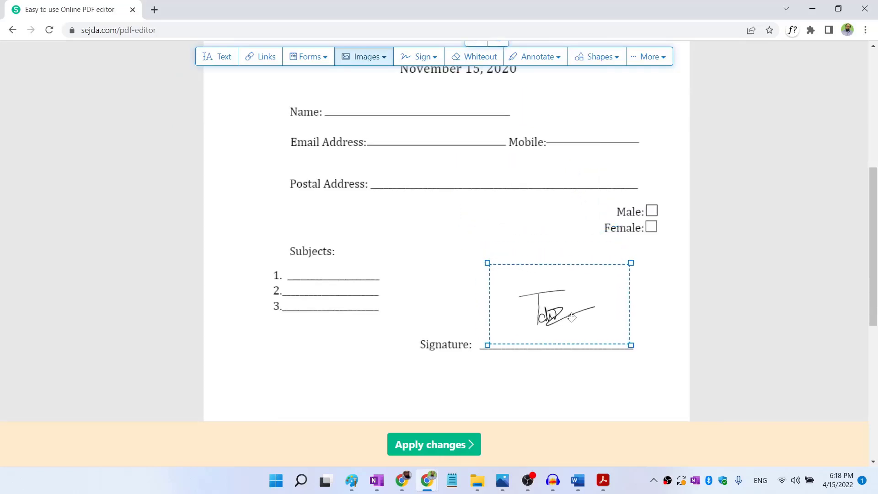
click(677, 366)
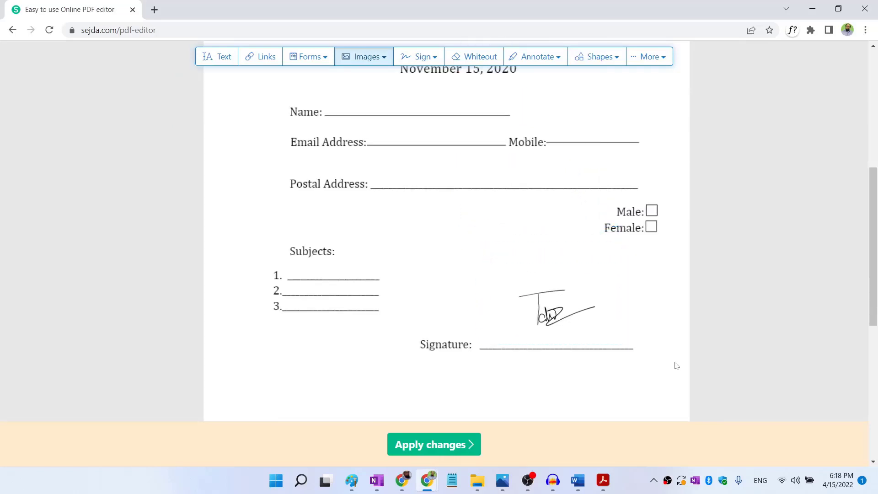
click(441, 446)
Download the signed Simple-Form.pdf and check the signature in its preview.
scroll(647, 211, up, 2)
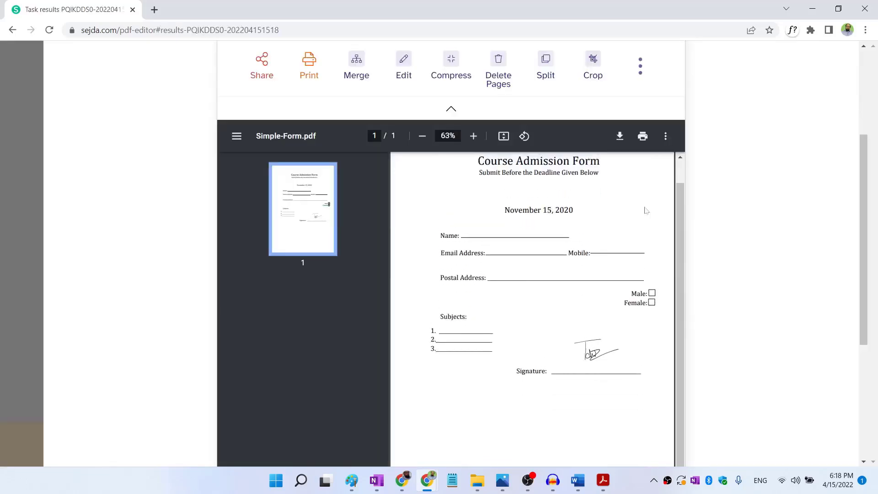
scroll(647, 210, up, 3)
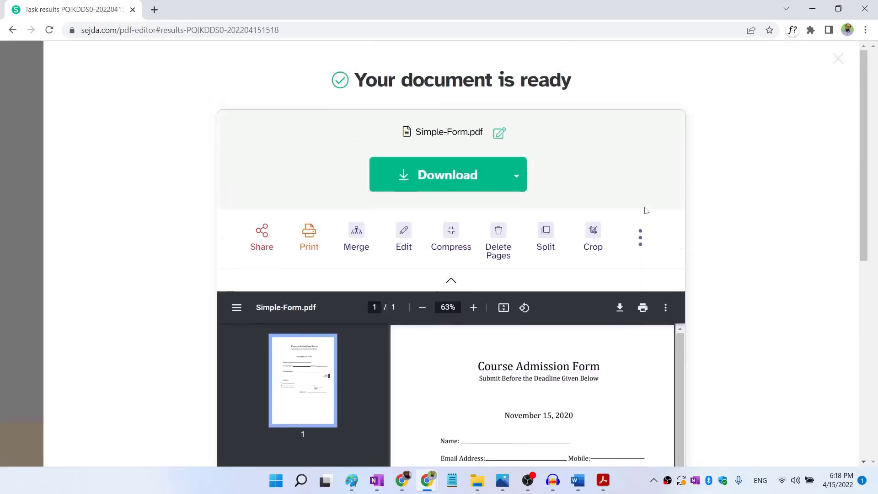
click(449, 177)
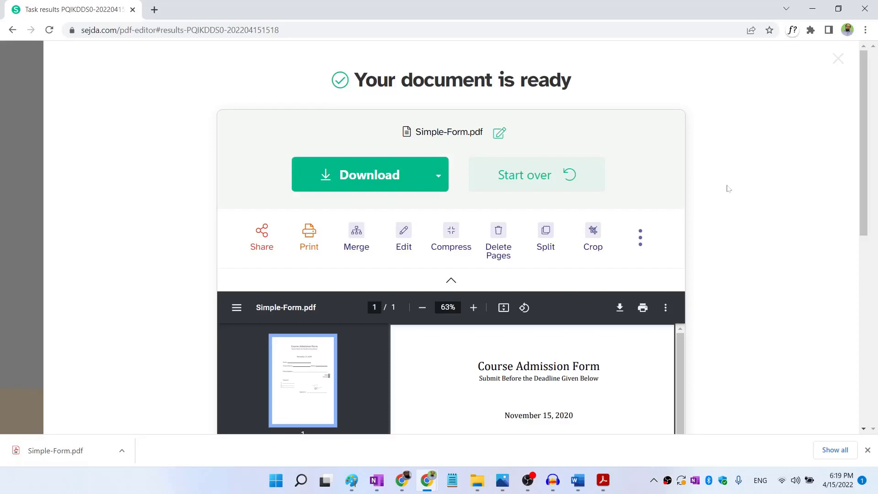
scroll(729, 188, down, 2)
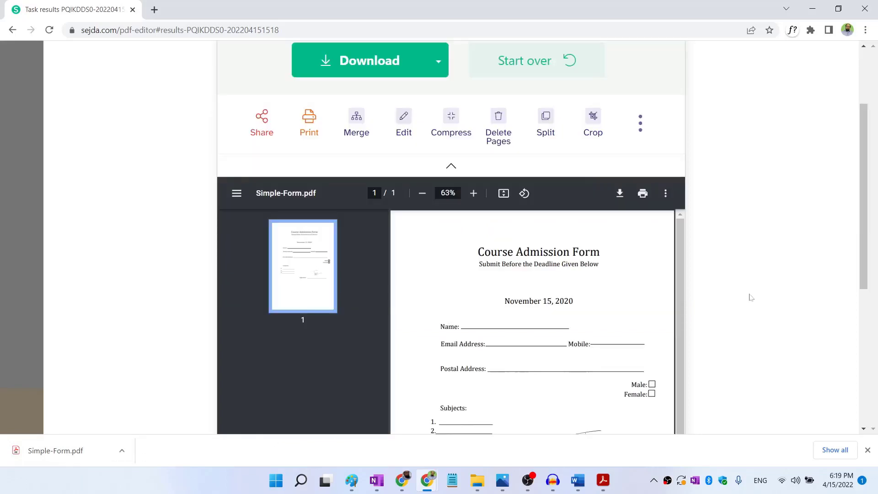
scroll(634, 291, down, 2)
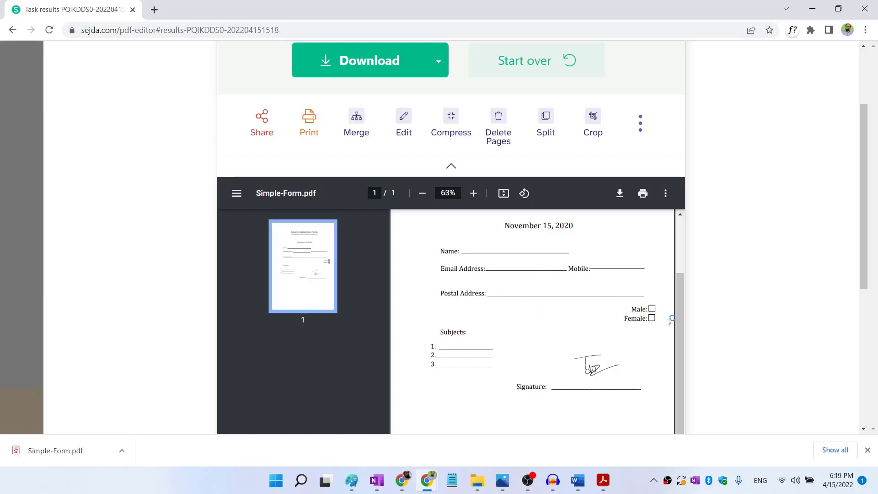
Flatten the signed Simple-Form.pdf using the Flatten everything option.
drag(680, 298, 683, 235)
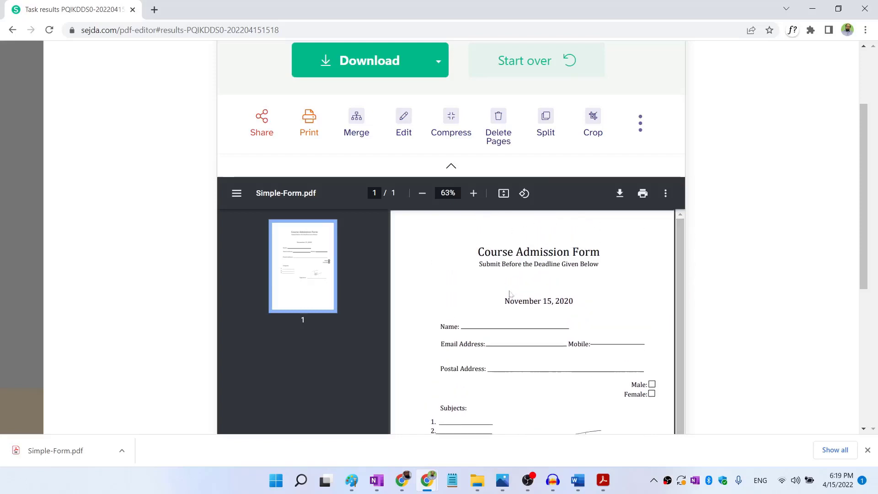
scroll(531, 296, up, 3)
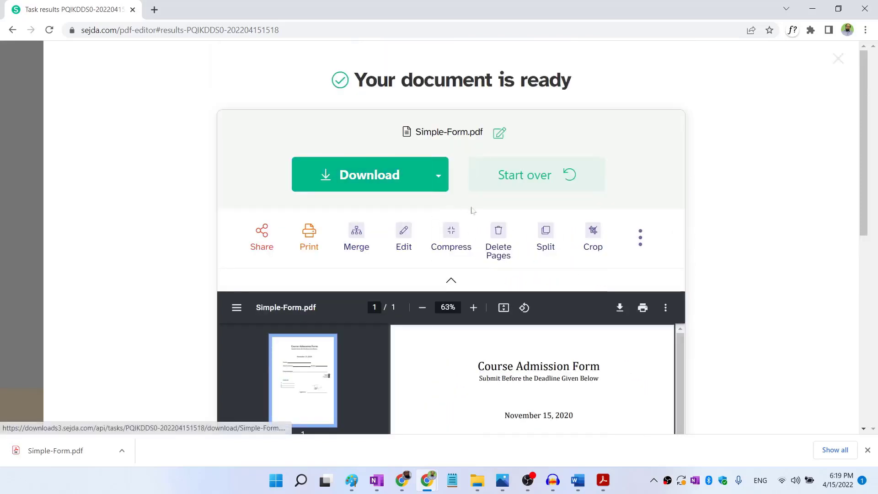
click(640, 239)
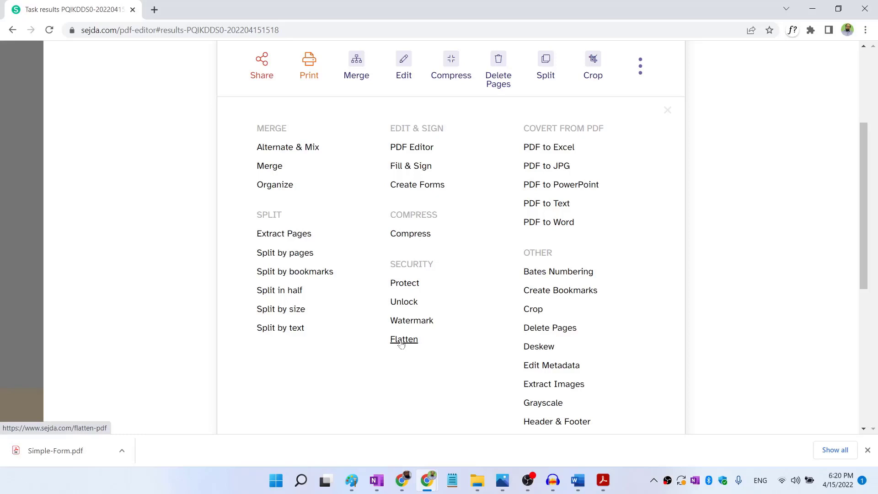
click(402, 340)
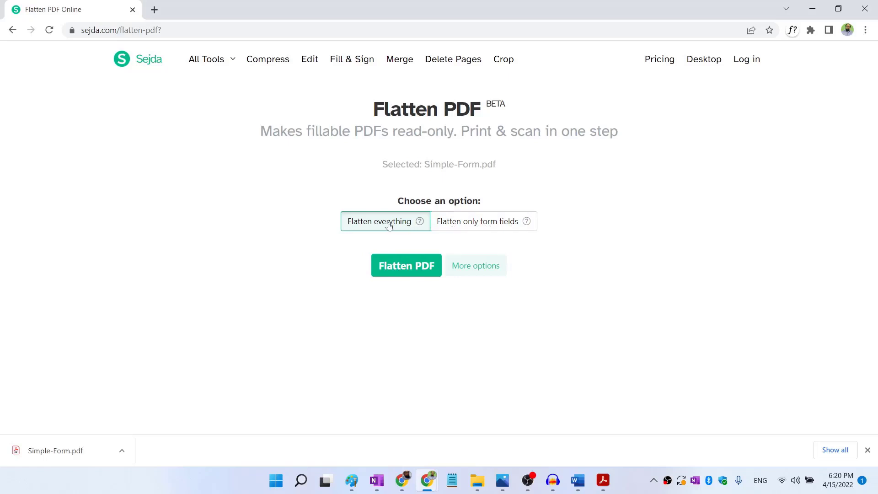
click(399, 266)
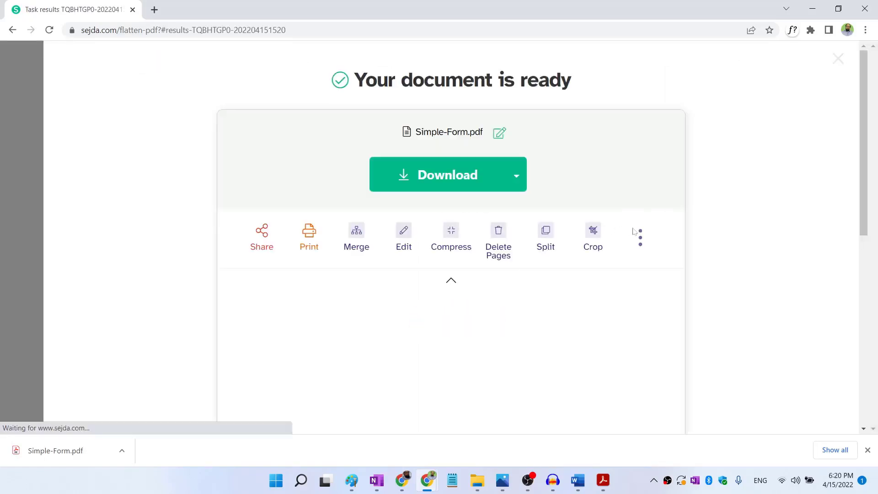
Review the flattened form's preview and download it as Simple-Form (1).pdf.
scroll(595, 251, down, 5)
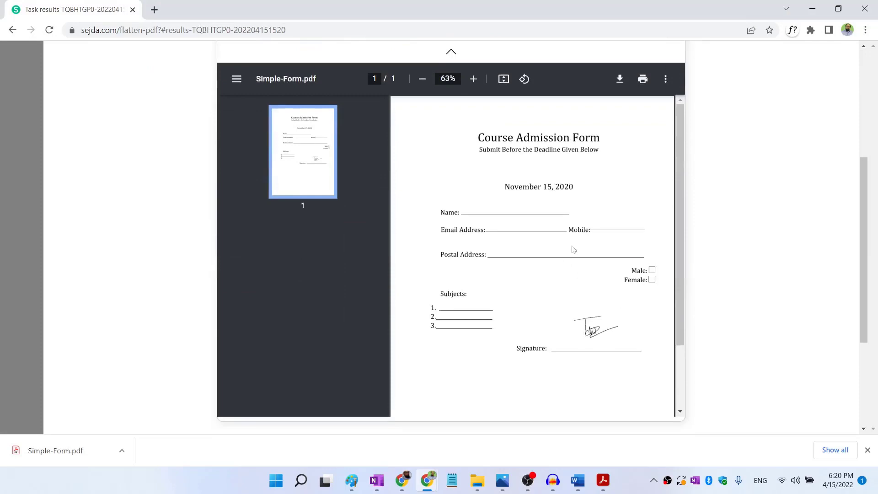
scroll(576, 248, up, 5)
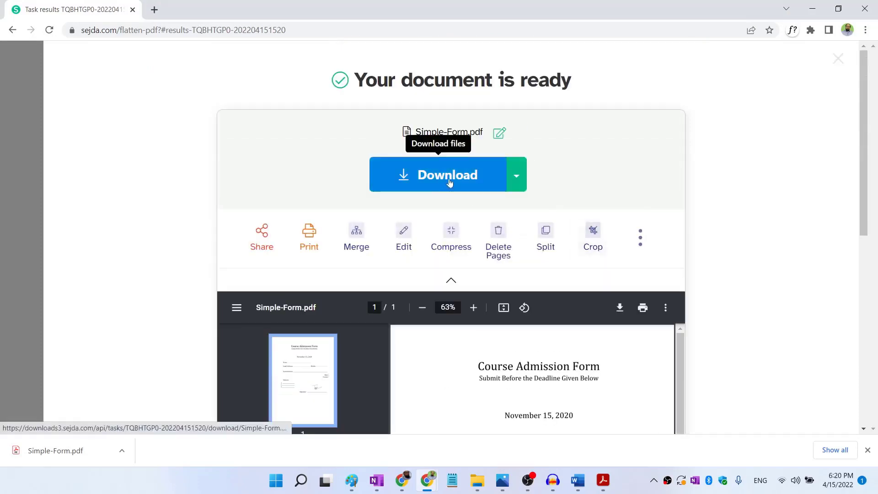
click(450, 181)
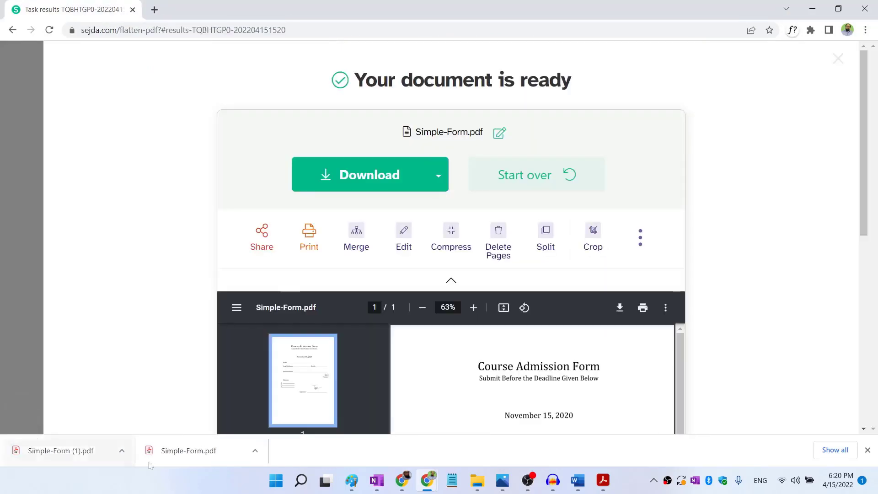